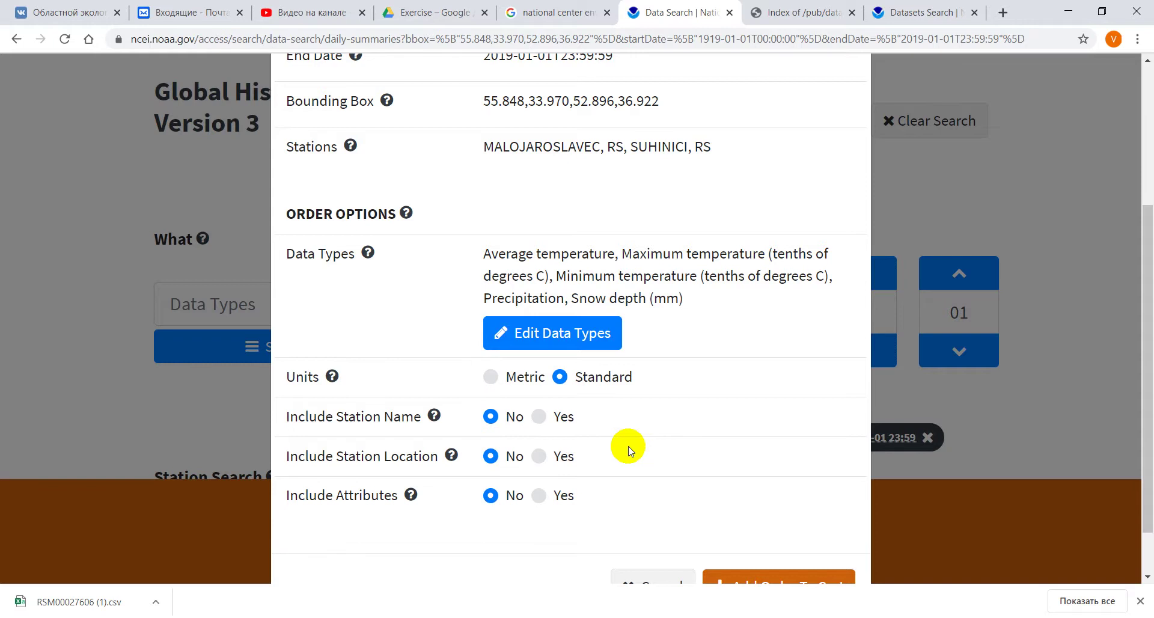
# Set Include Station Name, Station Location and Attributes to Yes for the GHCN-Daily order
pyautogui.scroll(-1, 629, 449)
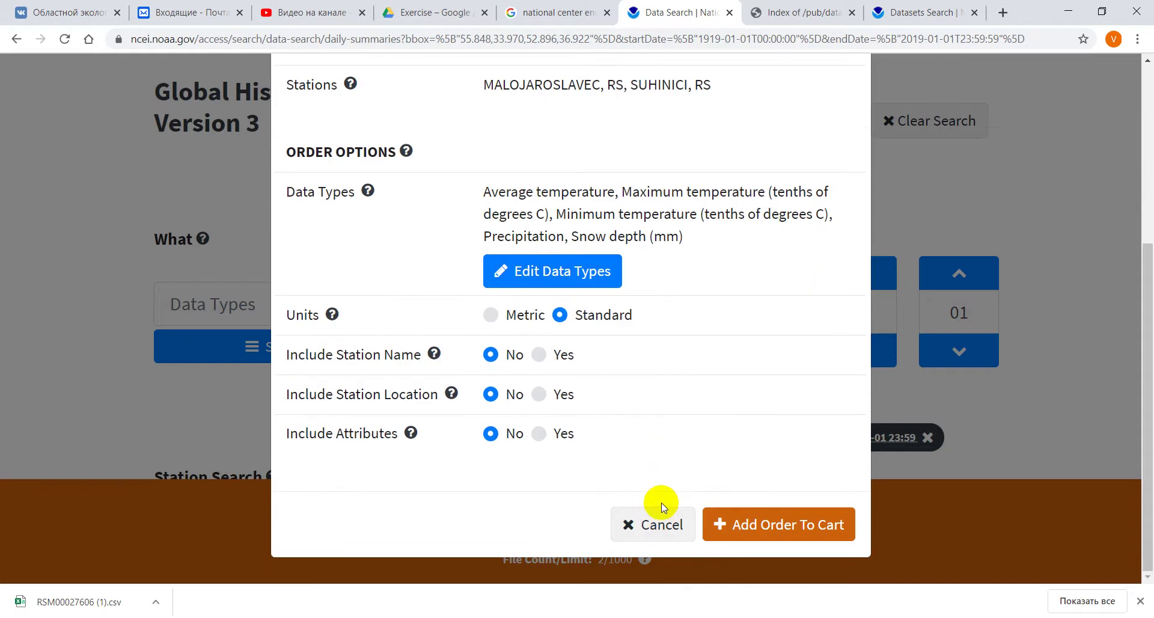
pyautogui.click(538, 355)
pyautogui.click(538, 395)
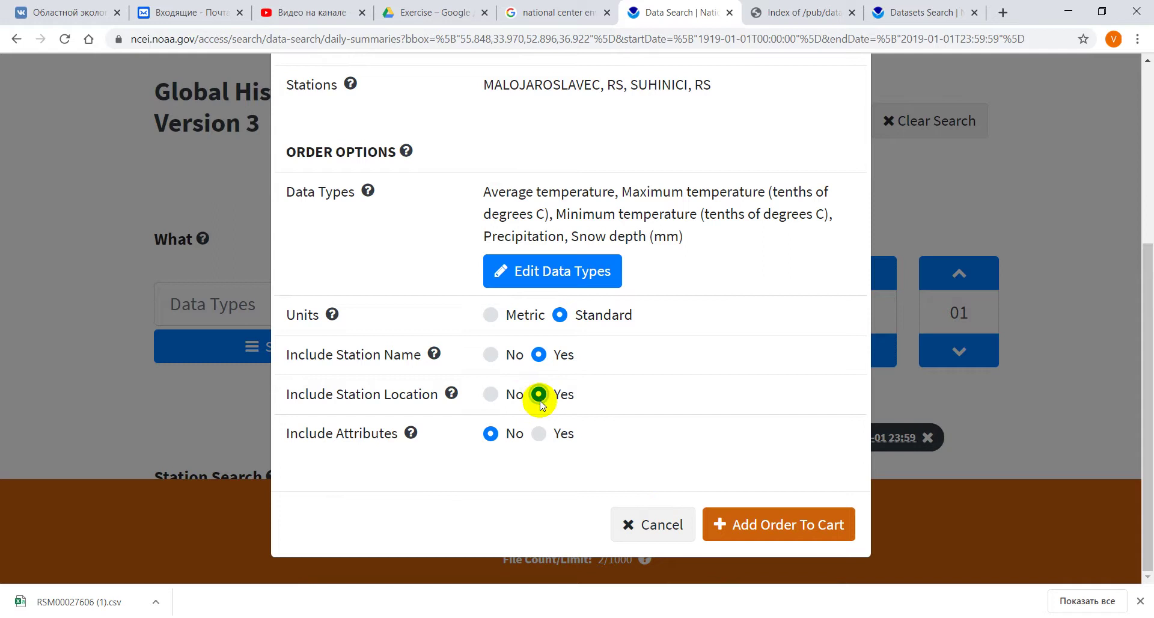
pyautogui.click(539, 435)
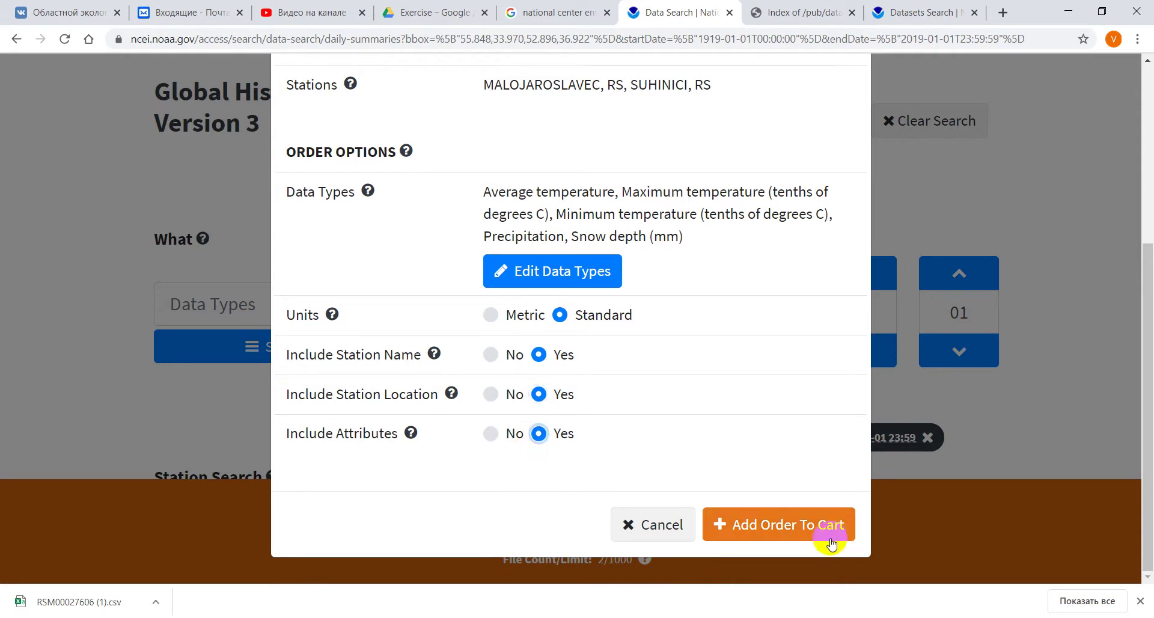
# Add the order to the cart and proceed to the cart's Order Review page
pyautogui.scroll(3, 793, 489)
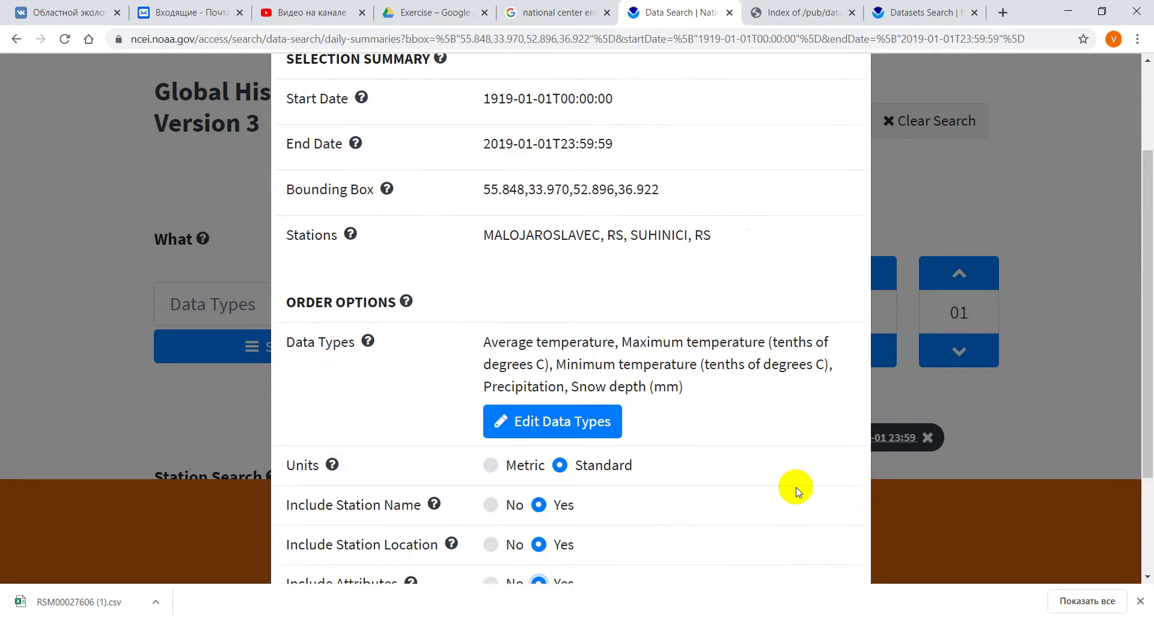
pyautogui.scroll(-3, 795, 488)
pyautogui.click(809, 528)
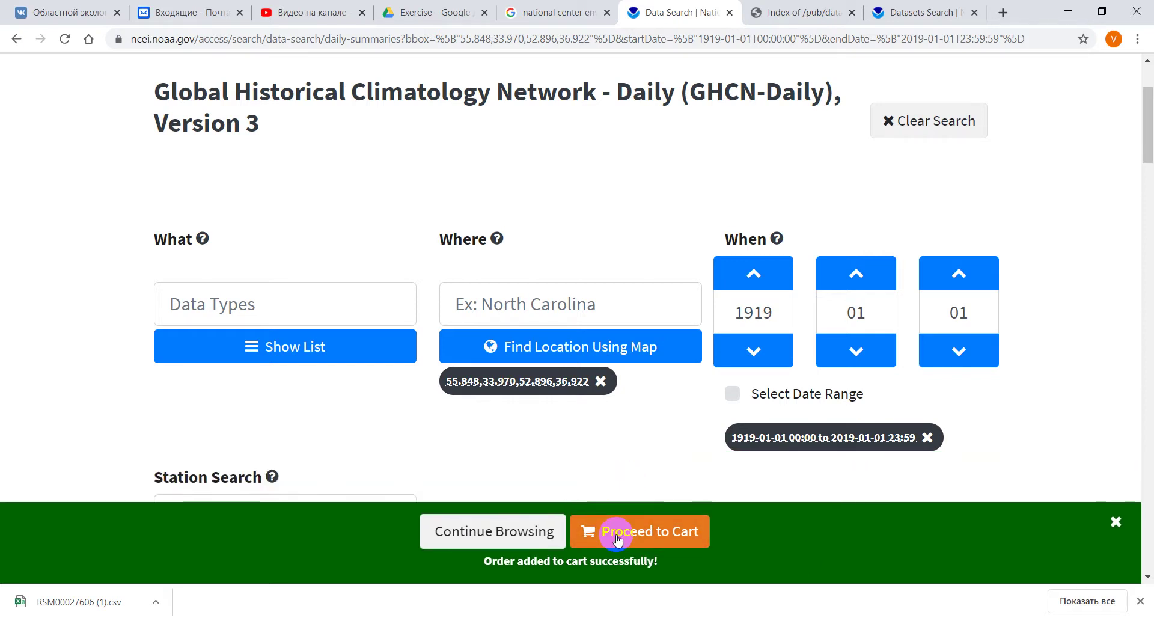
pyautogui.click(617, 539)
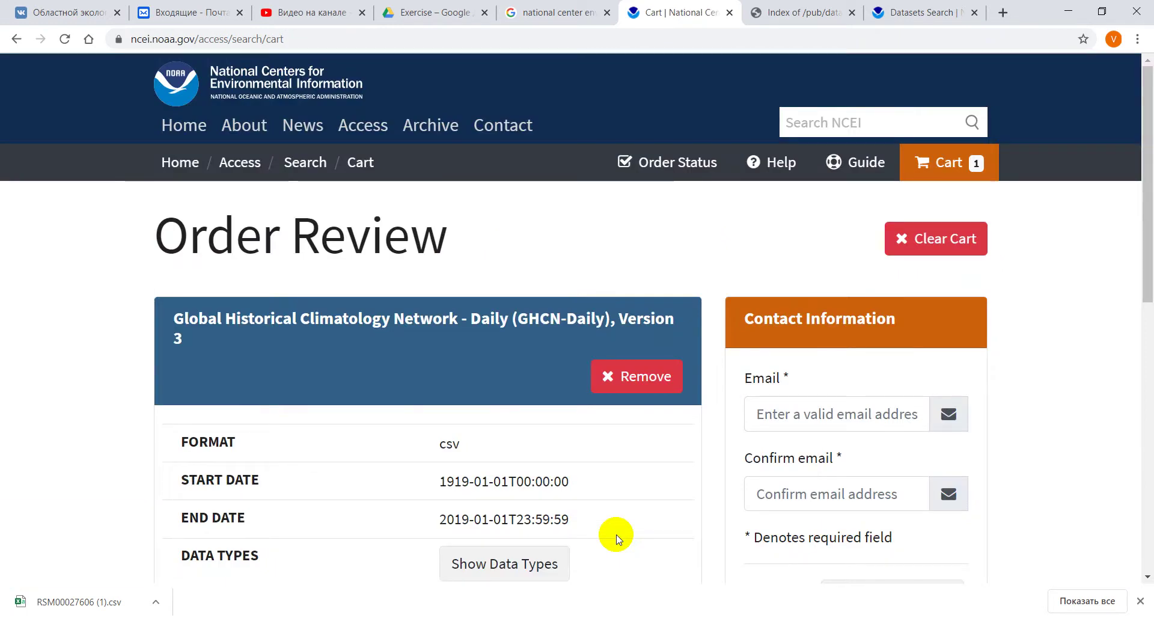
# Autofill the Email and Confirm email fields with the contact e-mail address
pyautogui.scroll(-1, 616, 533)
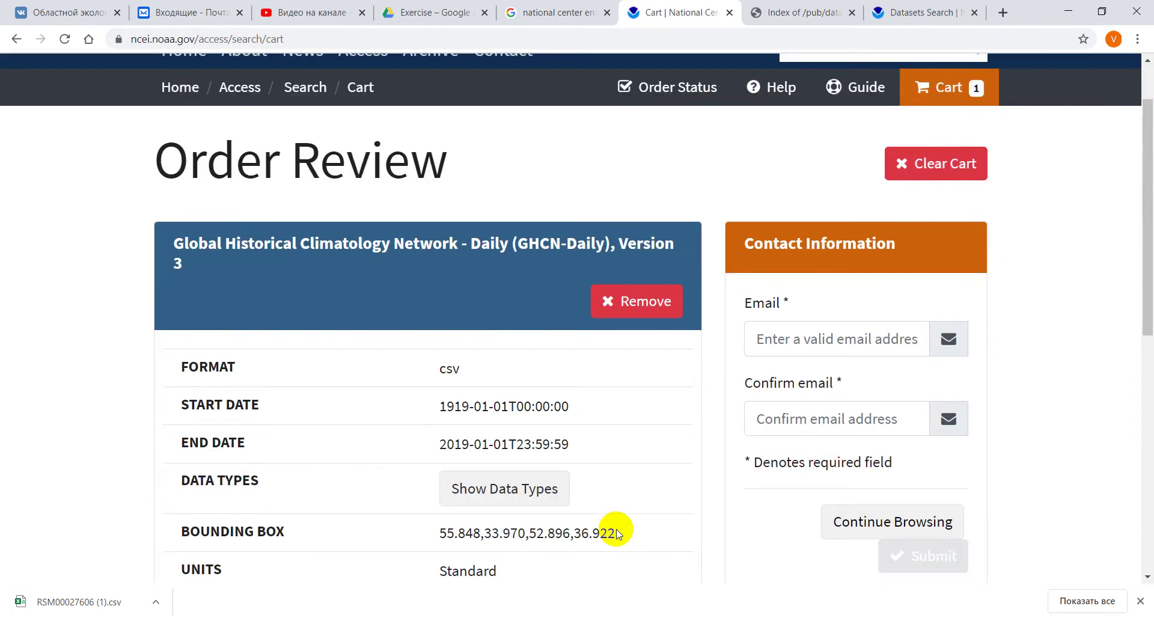
pyautogui.click(782, 339)
pyautogui.click(784, 376)
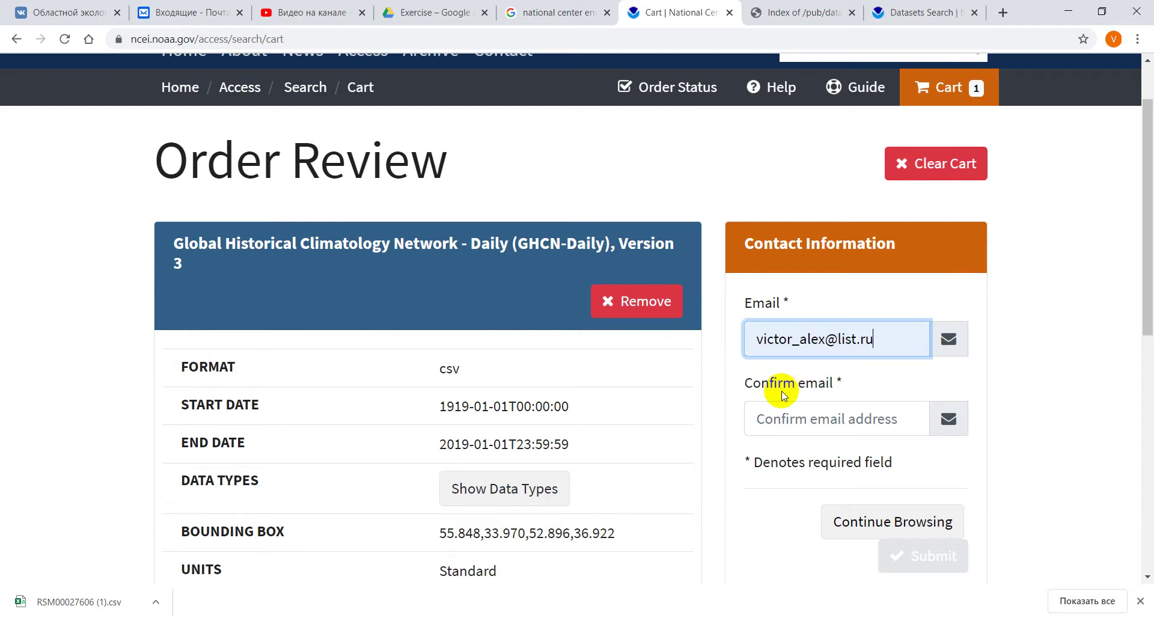
pyautogui.click(781, 419)
pyautogui.click(777, 456)
# Submit the GHCN-Daily csv order from the Order Review page
pyautogui.scroll(-2, 937, 505)
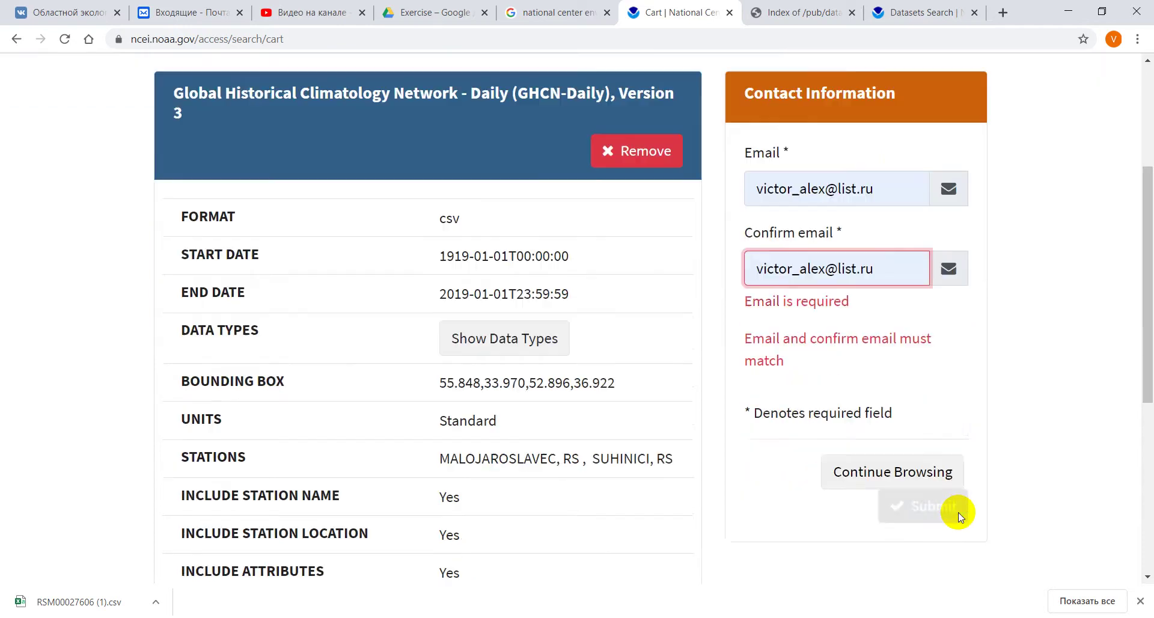
pyautogui.click(1046, 402)
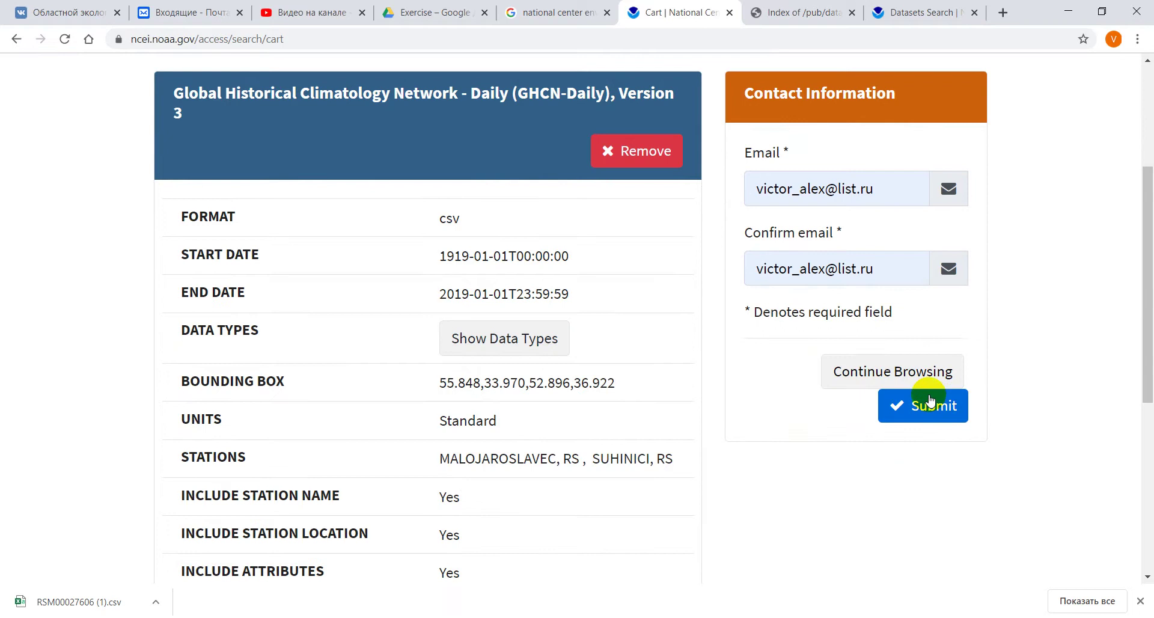
pyautogui.scroll(1, 925, 397)
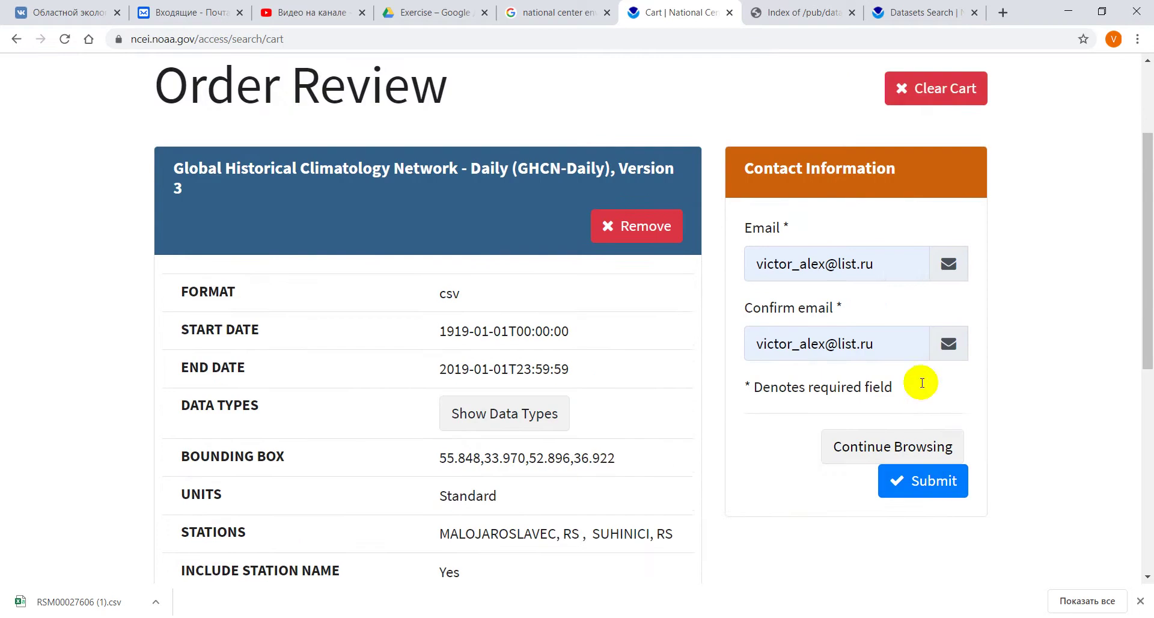
pyautogui.click(932, 488)
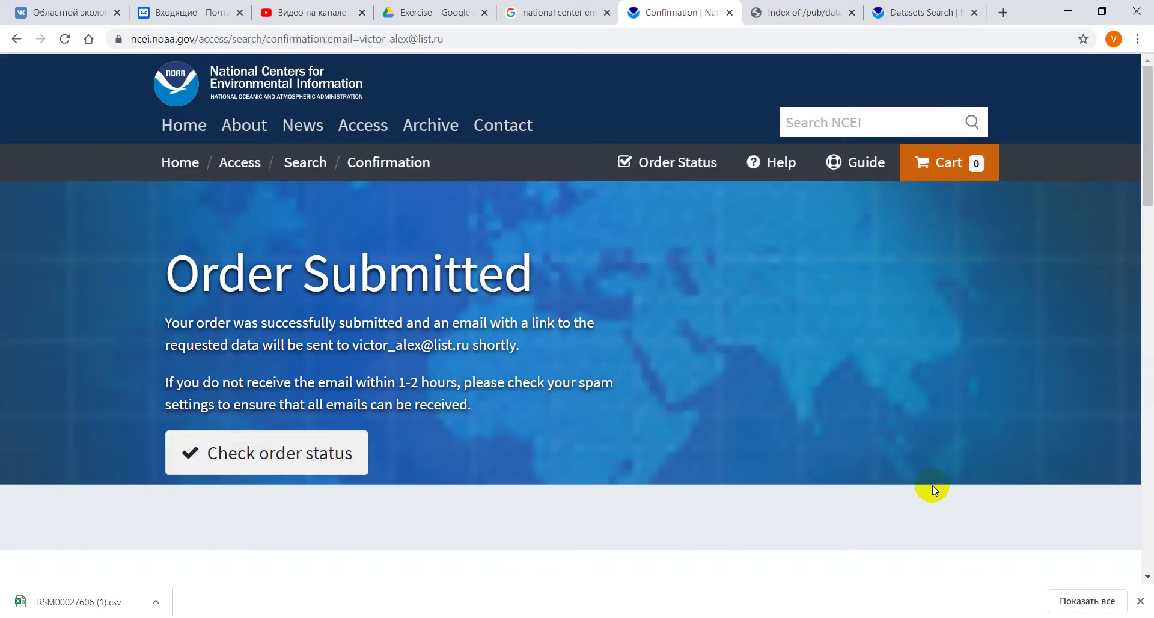
# Go to the Mail.ru inbox and switch to the mailbox used for the order
pyautogui.click(240, 470)
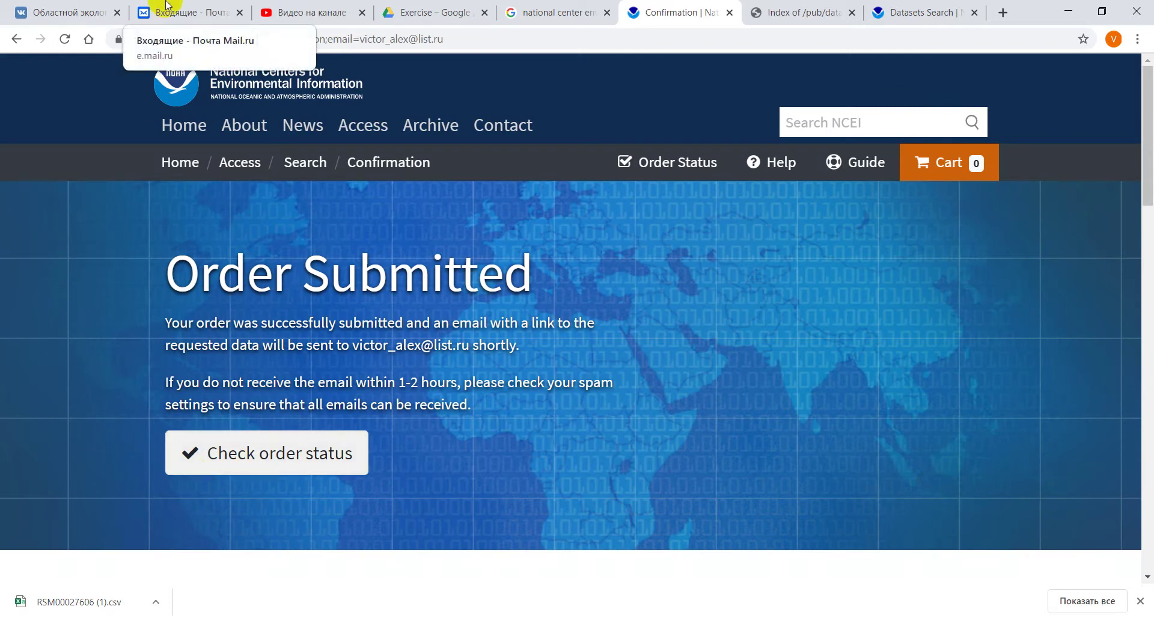
pyautogui.click(166, 5)
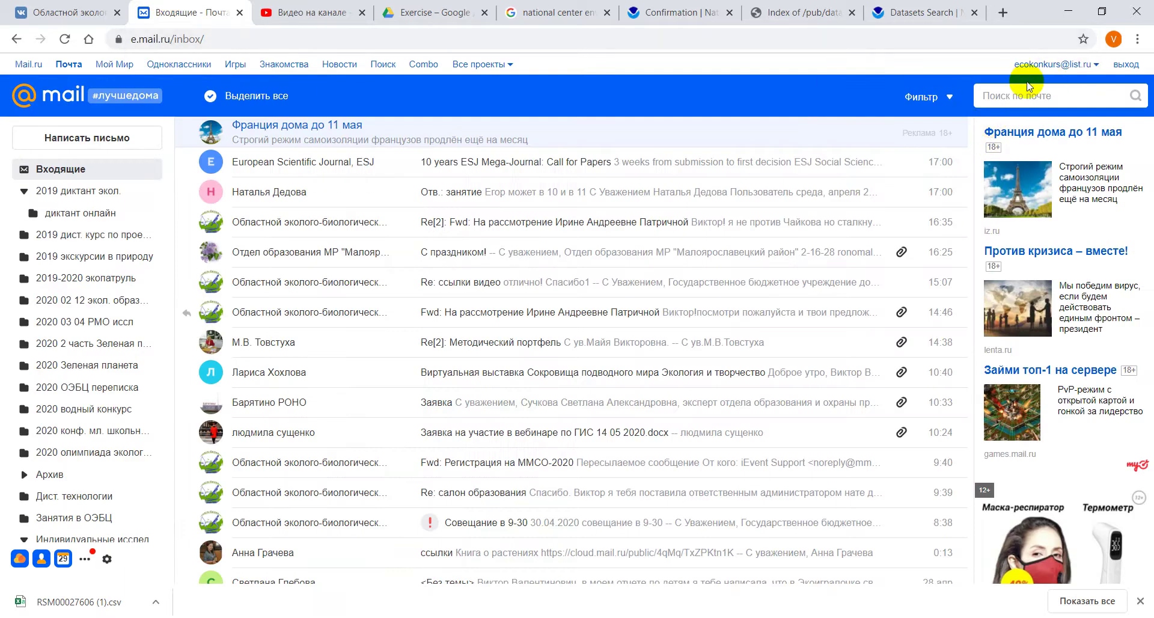
pyautogui.click(1034, 72)
pyautogui.click(979, 149)
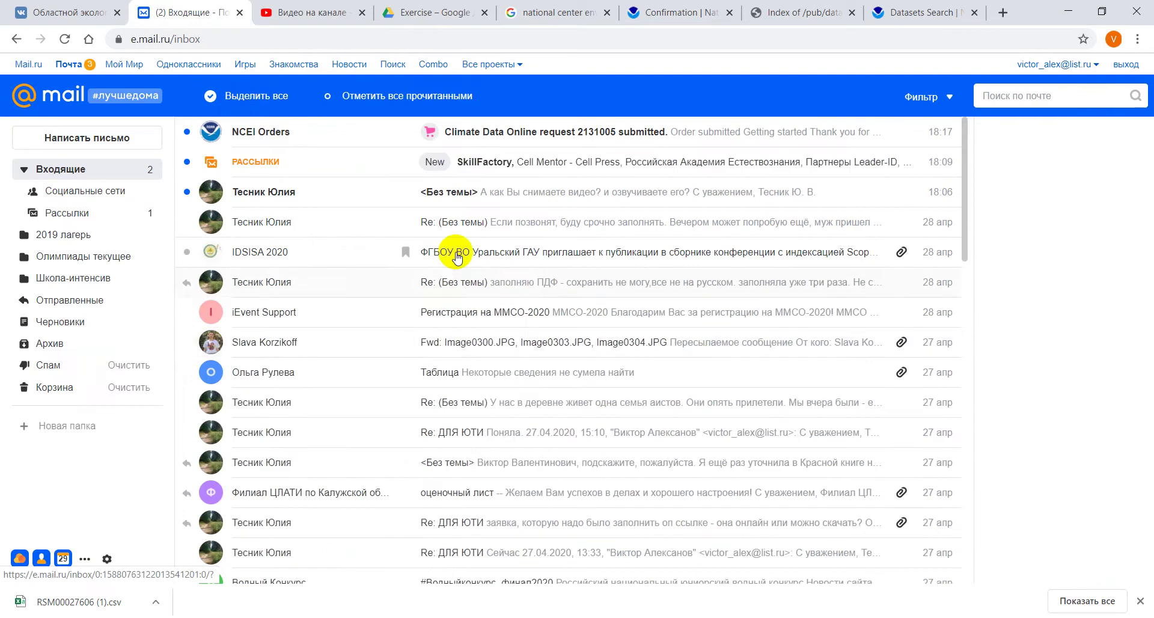
# Read the NCEI order-submitted email, then open the order 2131005 complete email
pyautogui.click(270, 131)
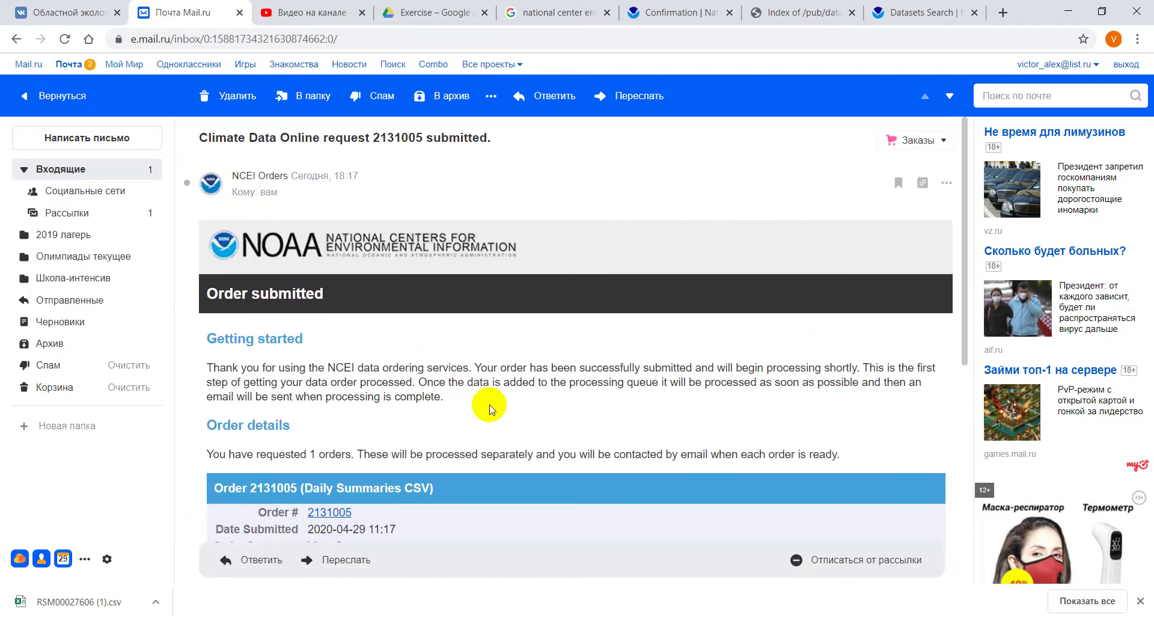
pyautogui.scroll(-1, 489, 407)
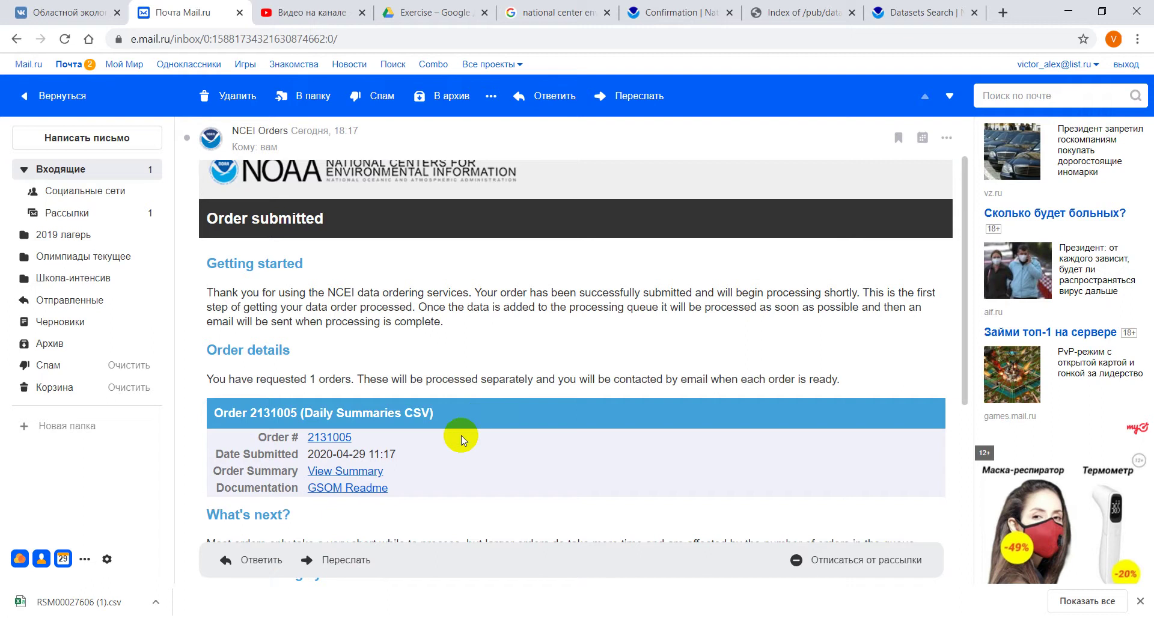
pyautogui.scroll(-4, 458, 443)
pyautogui.scroll(5, 207, 223)
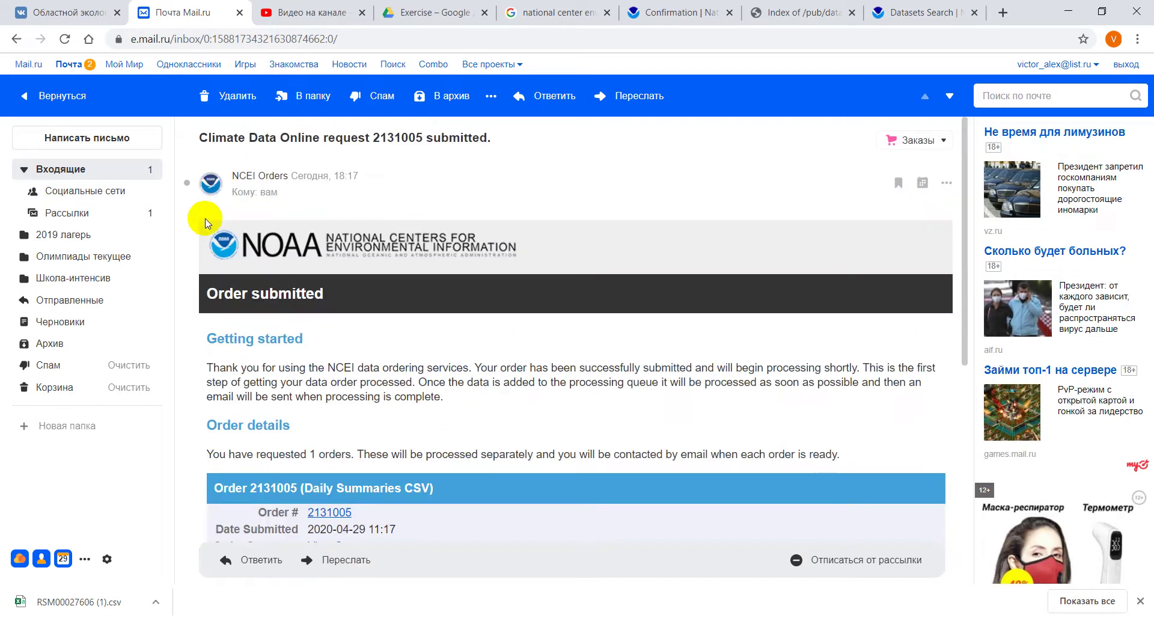
pyautogui.click(105, 165)
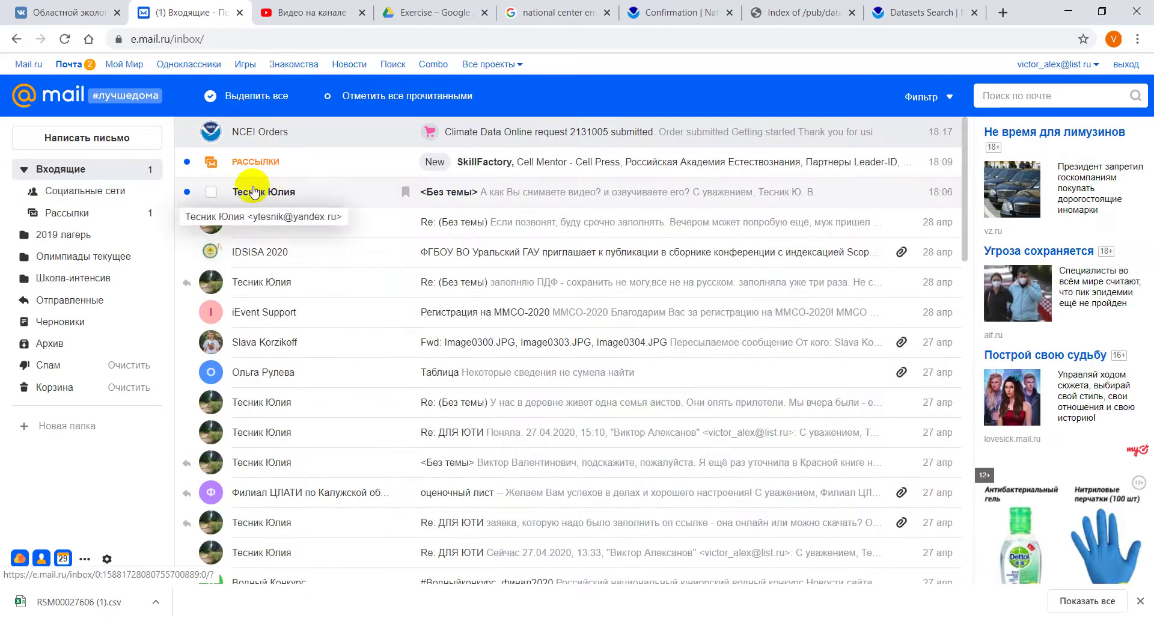
pyautogui.click(274, 133)
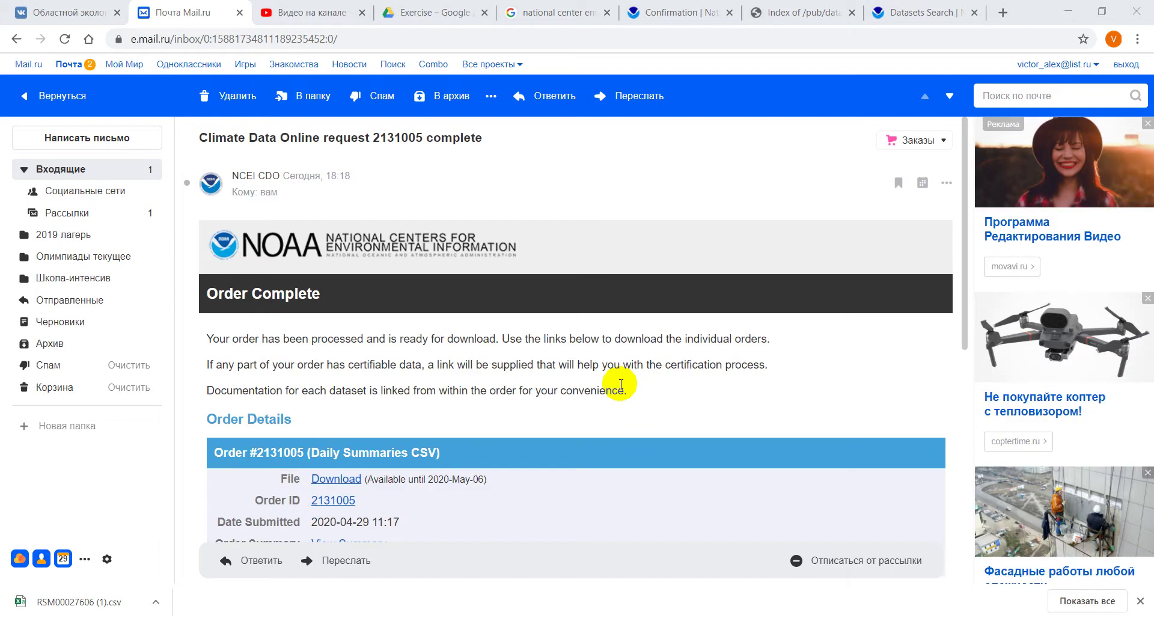
# Download the order as 2131005.csv into Exercise 2020 and show it in Explorer
pyautogui.scroll(-1, 621, 384)
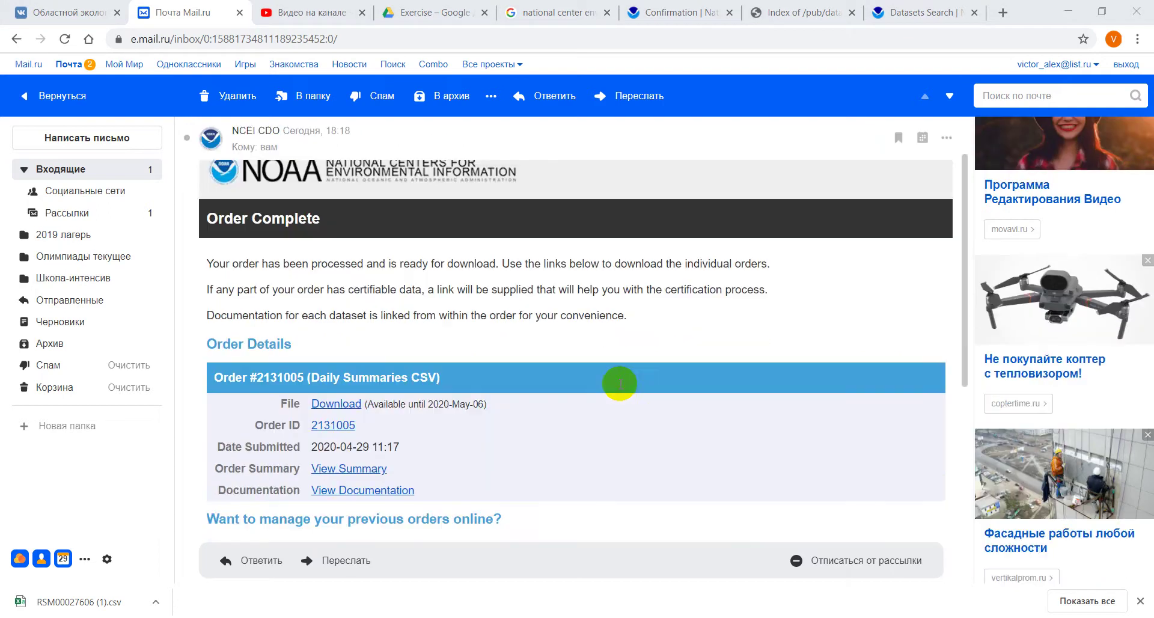
pyautogui.click(337, 404)
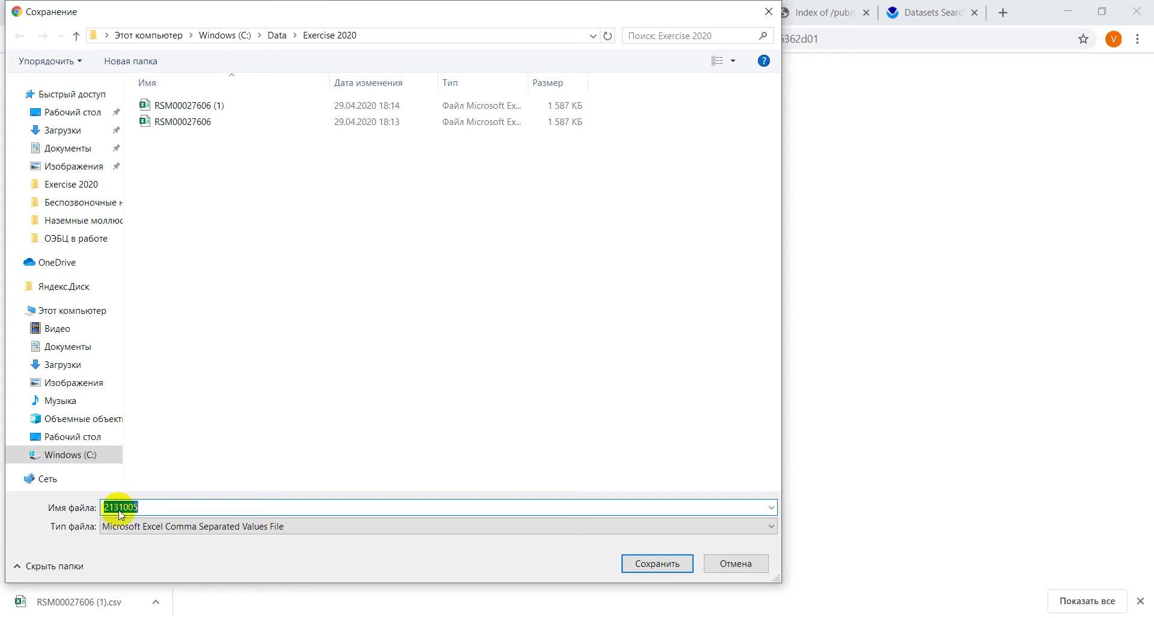
pyautogui.click(672, 564)
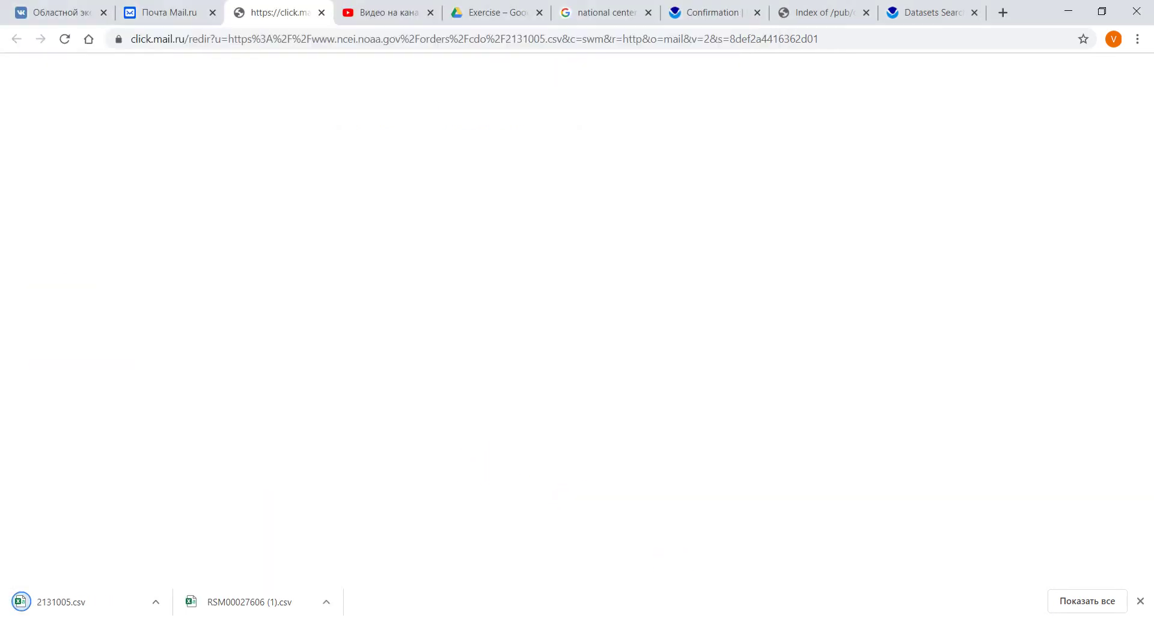
pyautogui.rightClick(59, 604)
pyautogui.click(107, 561)
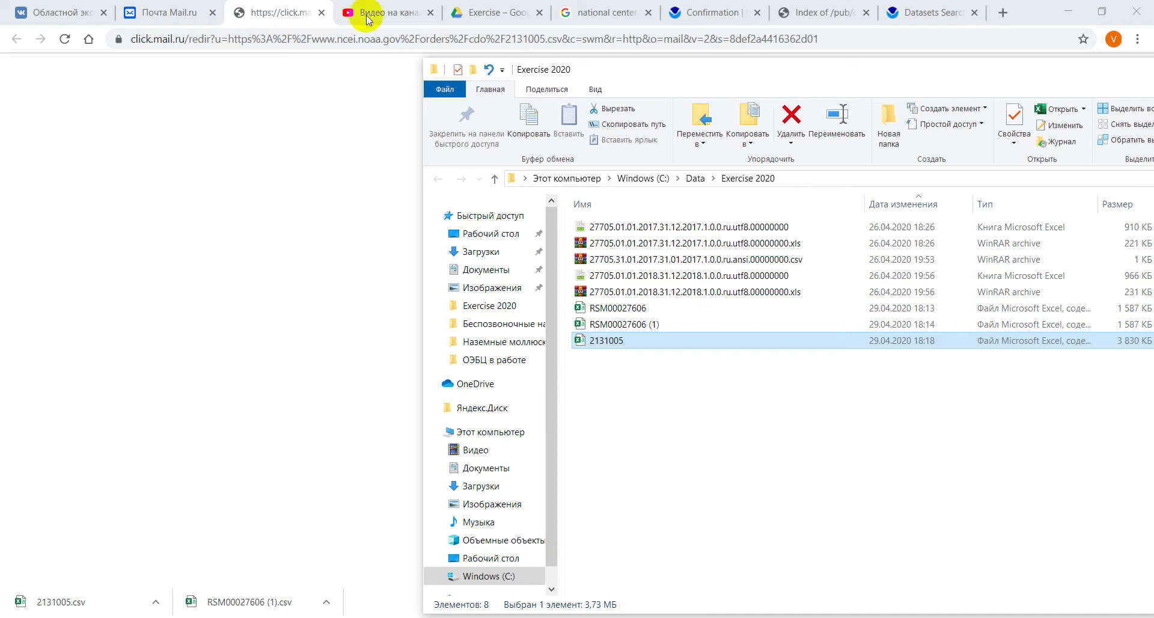
# Upload 2131005.csv from the Exercise 2020 folder into the Google Drive Exercise folder
pyautogui.click(475, 9)
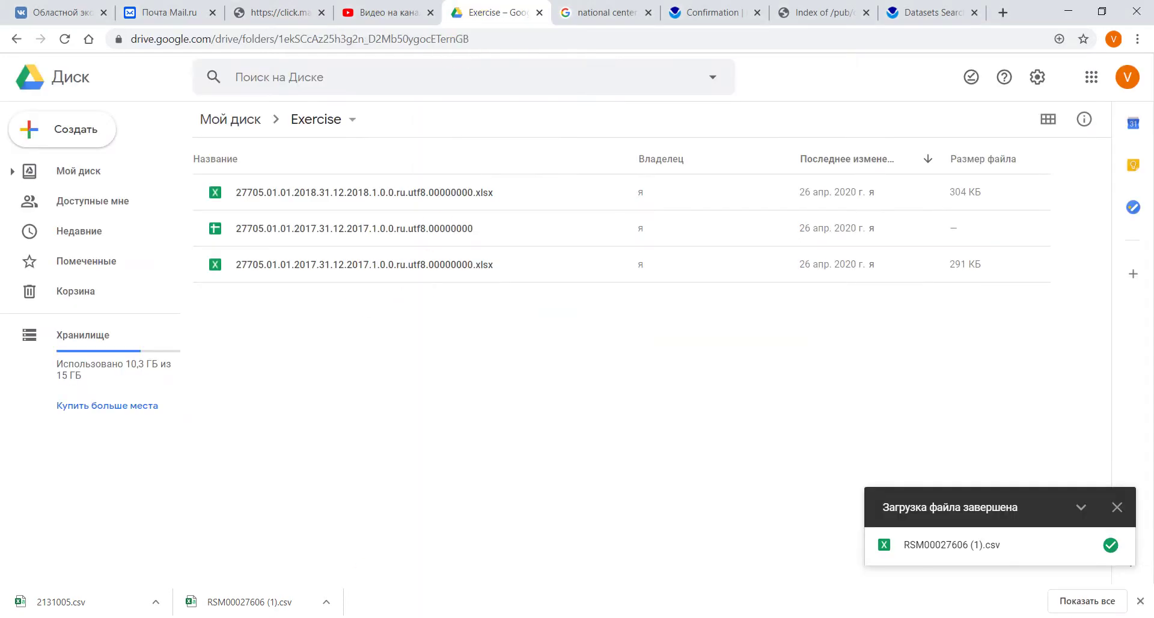
pyautogui.hotkey('alt', 'Tab')
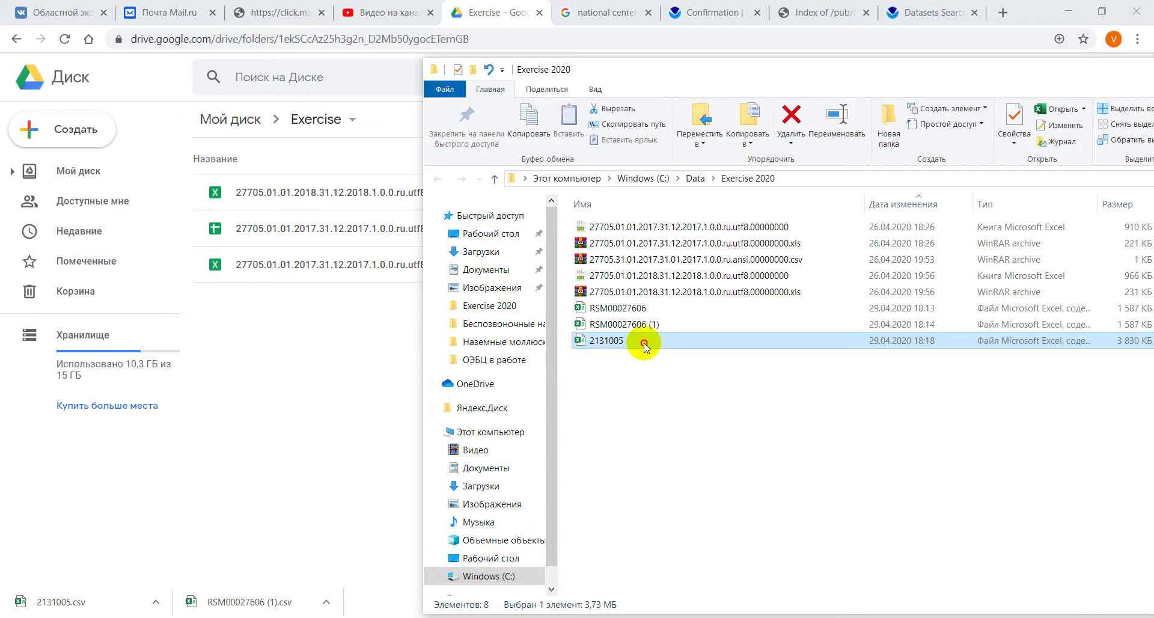
pyautogui.moveTo(643, 343); pyautogui.dragTo(368, 330)
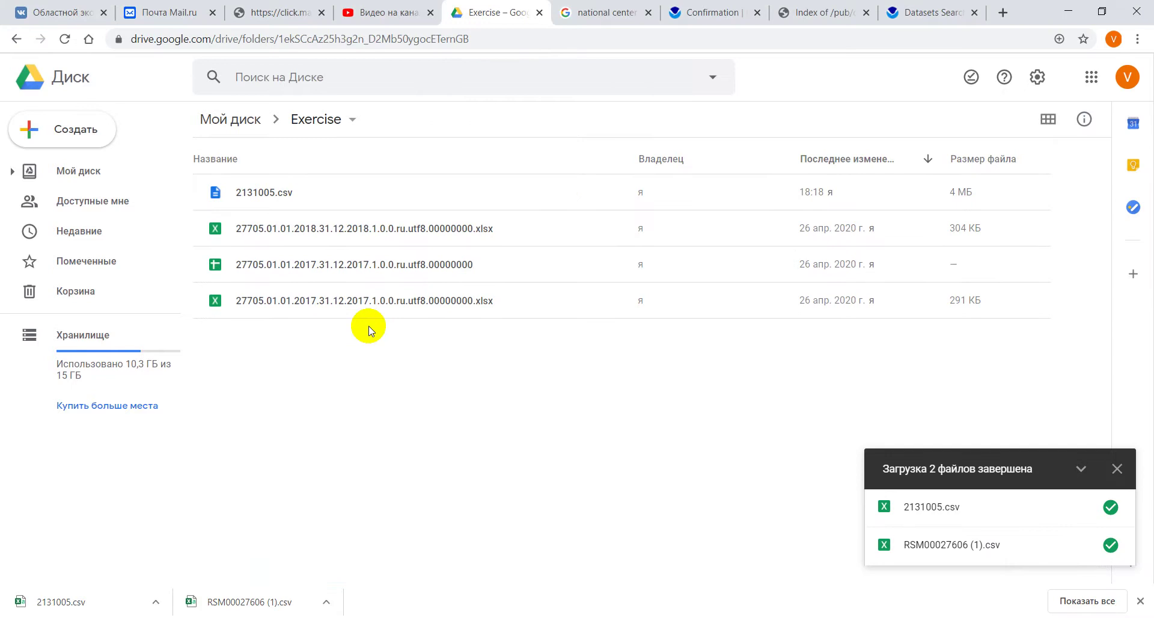
pyautogui.click(260, 202)
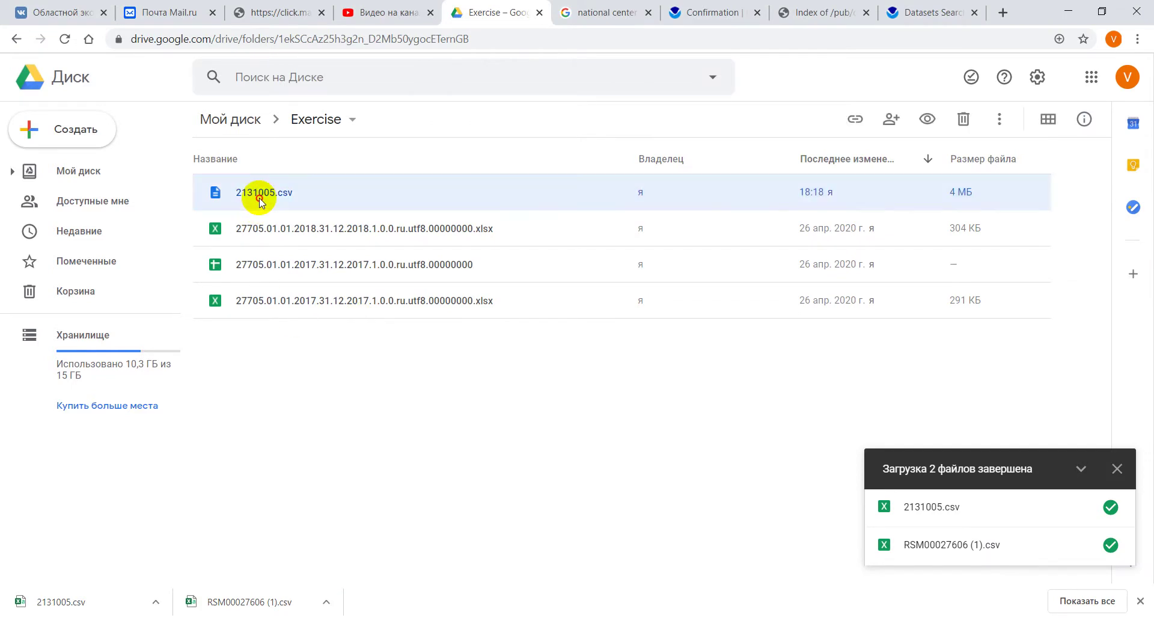
# Open 2131005.csv in Google Sheets, showing SUHINICI 1959 daily PRCP, TAVG, TMAX, TMIN rows
pyautogui.doubleClick(259, 197)
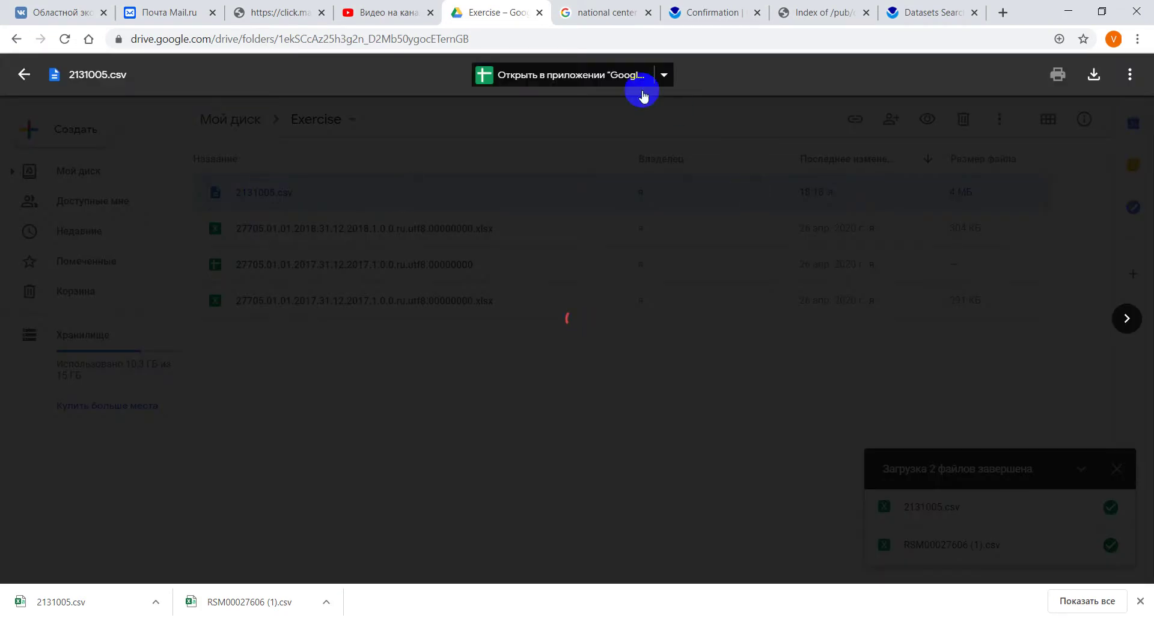
pyautogui.click(642, 90)
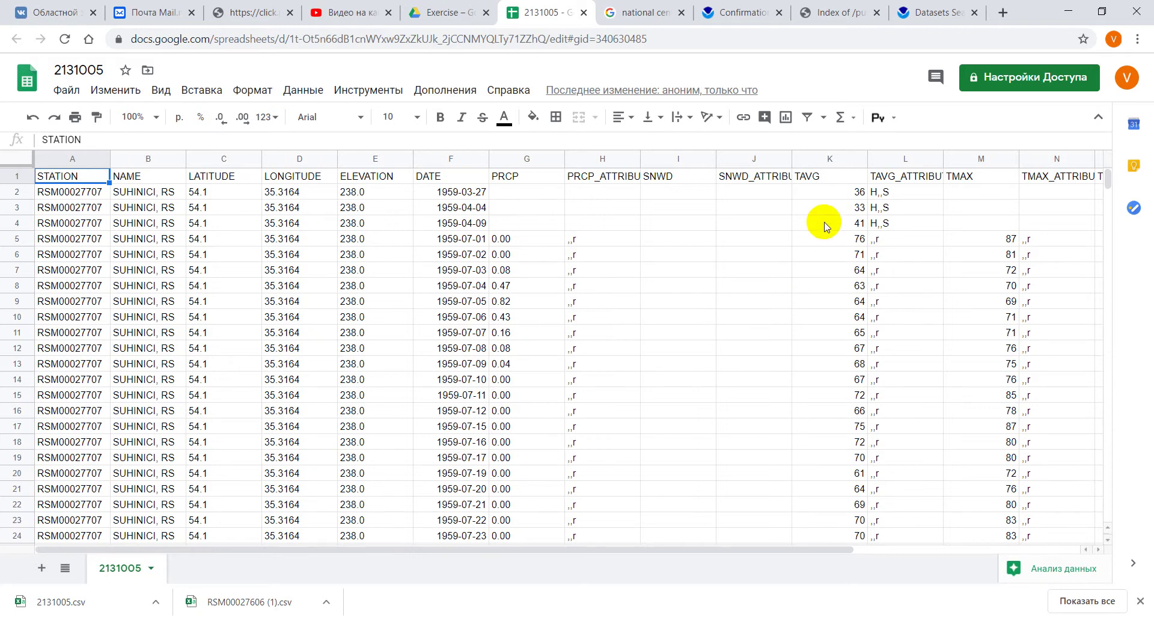
pyautogui.scroll(-3, 823, 221)
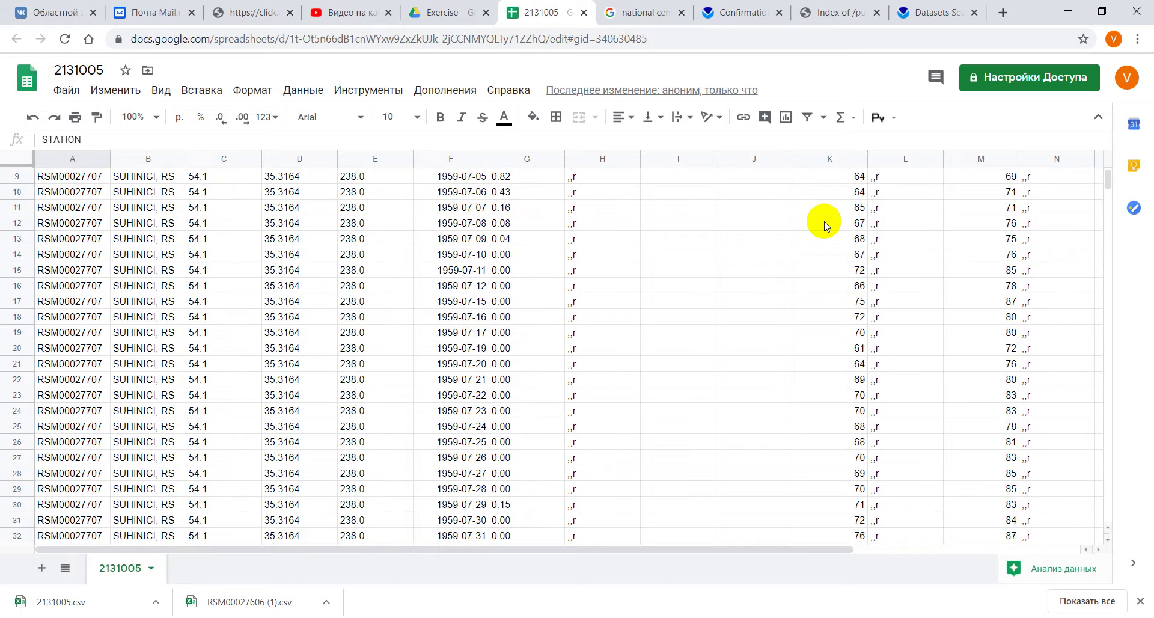
pyautogui.scroll(3, 824, 221)
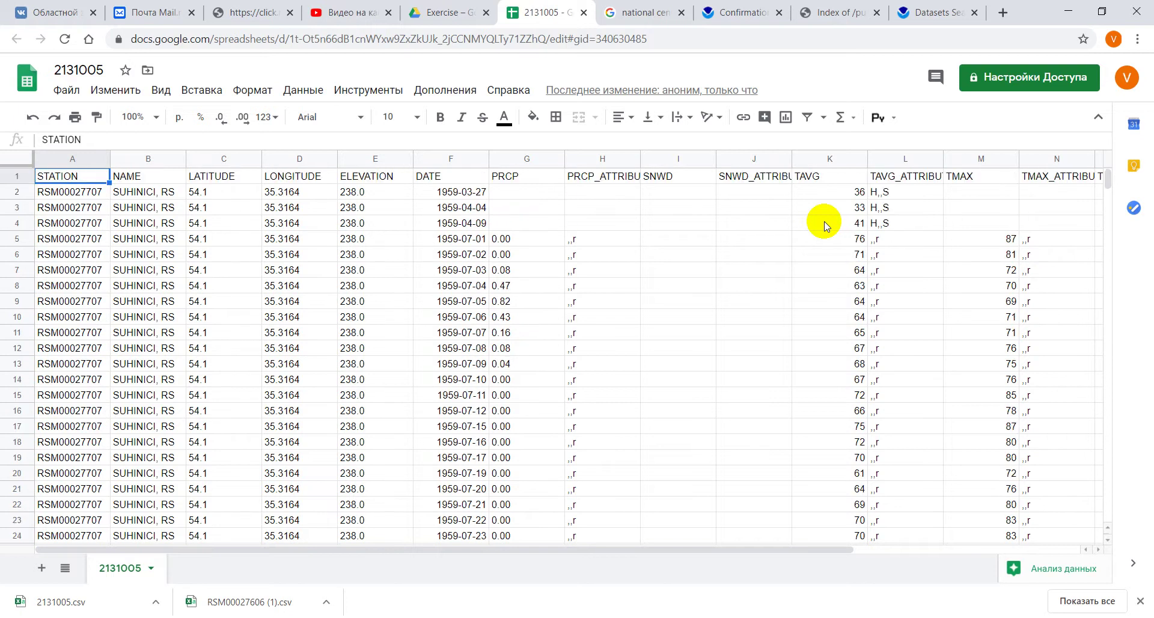
pyautogui.click(799, 551)
pyautogui.moveTo(799, 550)
pyautogui.mouseDown()
pyautogui.moveTo(1005, 554)
pyautogui.moveTo(801, 545)
pyautogui.mouseUp()
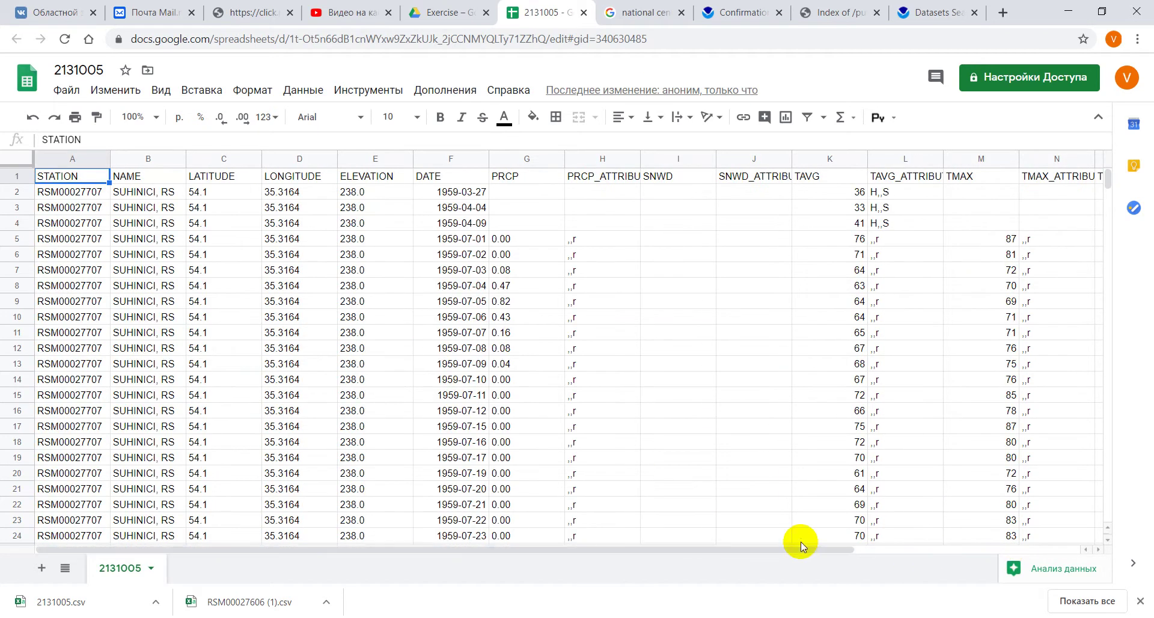
pyautogui.click(731, 8)
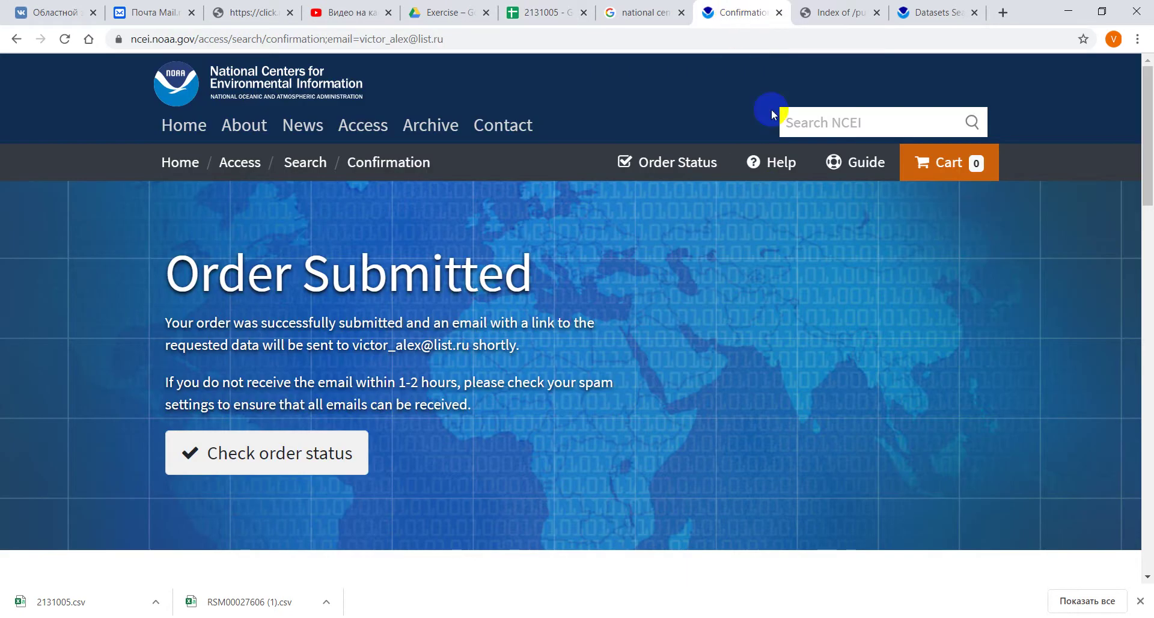
pyautogui.click(904, 12)
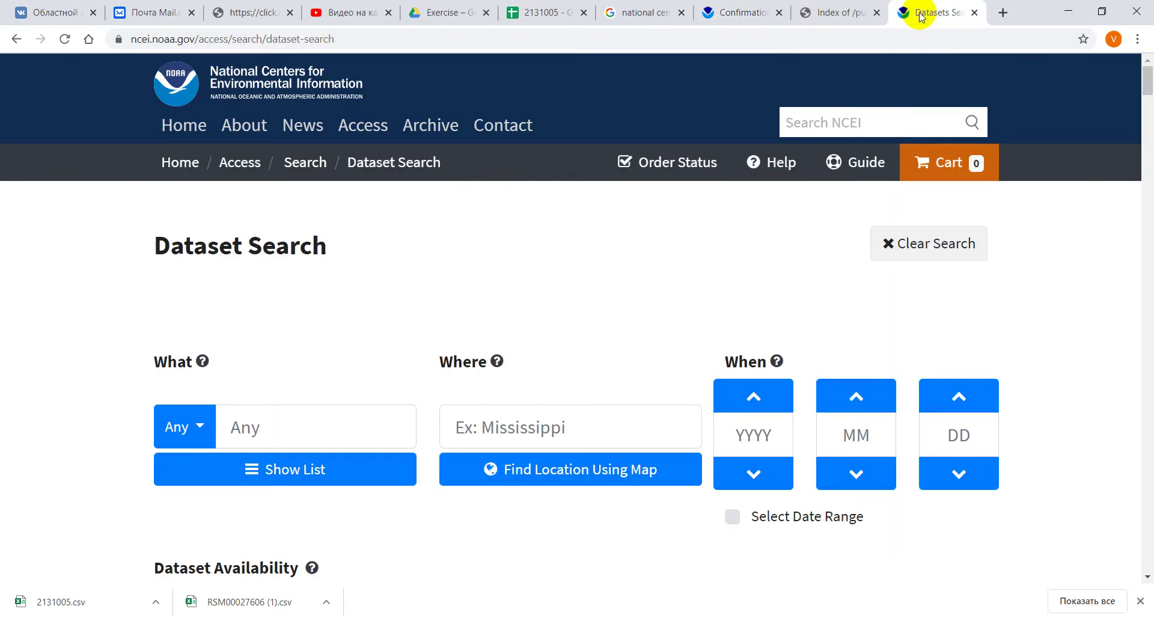
pyautogui.scroll(-3, 656, 378)
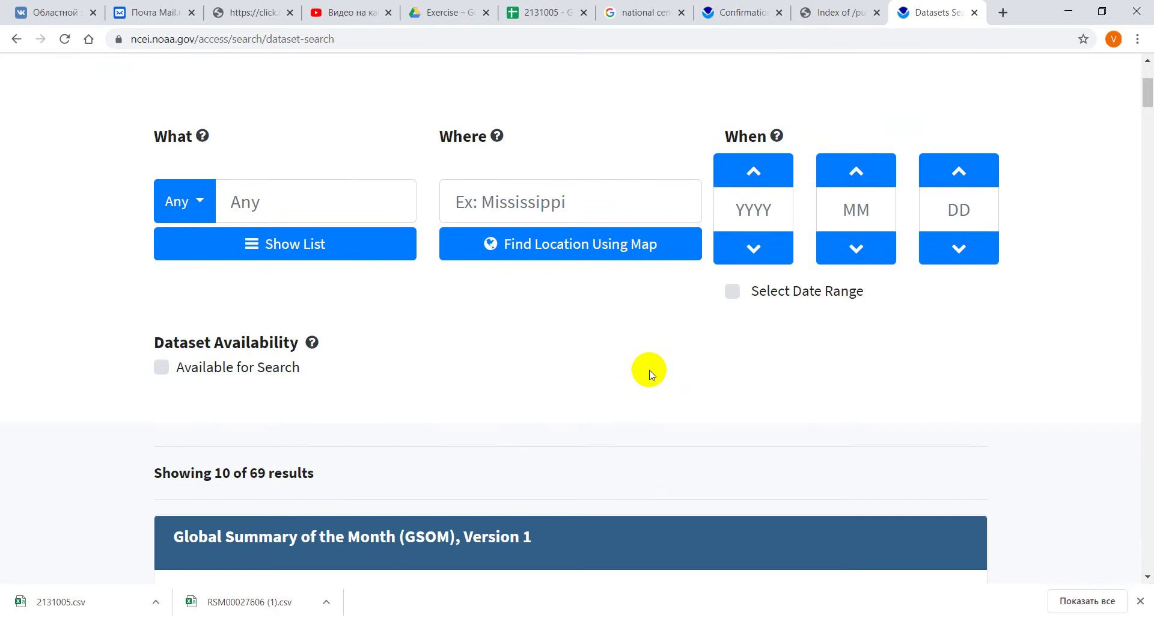
pyautogui.click(737, 9)
pyautogui.scroll(-7, 290, 485)
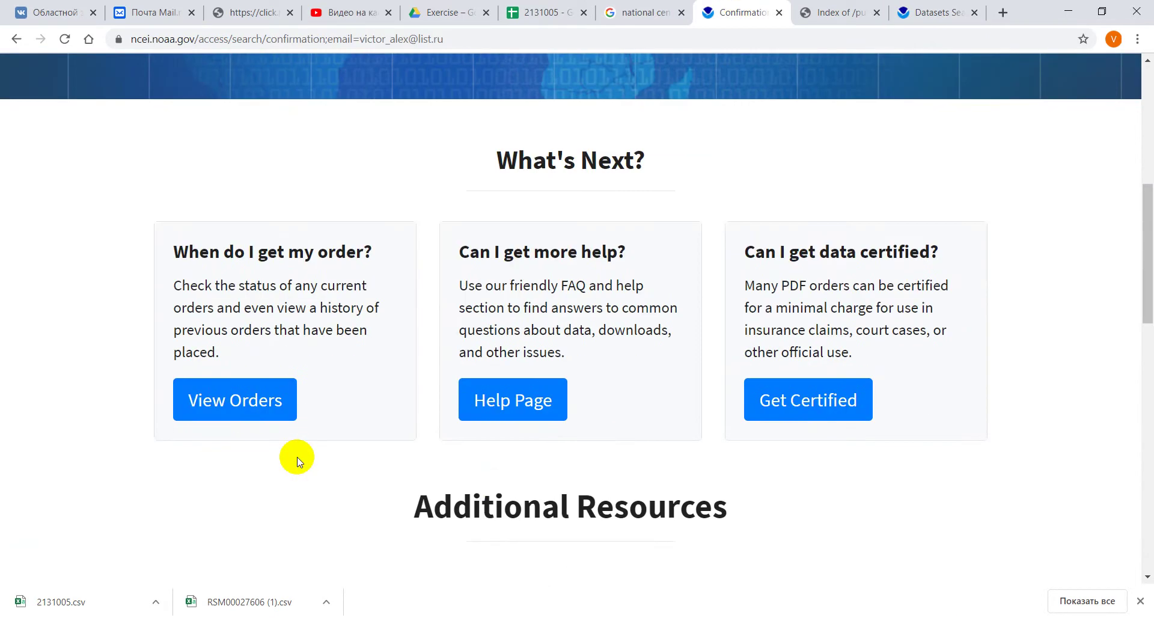
pyautogui.scroll(-9, 297, 461)
pyautogui.scroll(7, 298, 457)
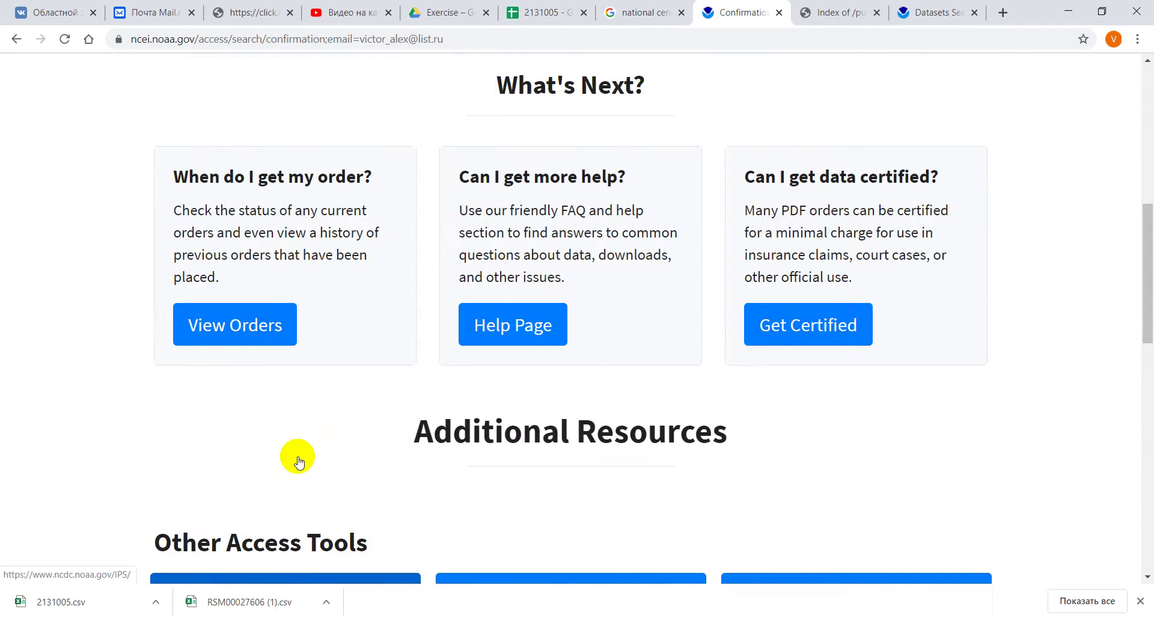
pyautogui.scroll(8, 298, 461)
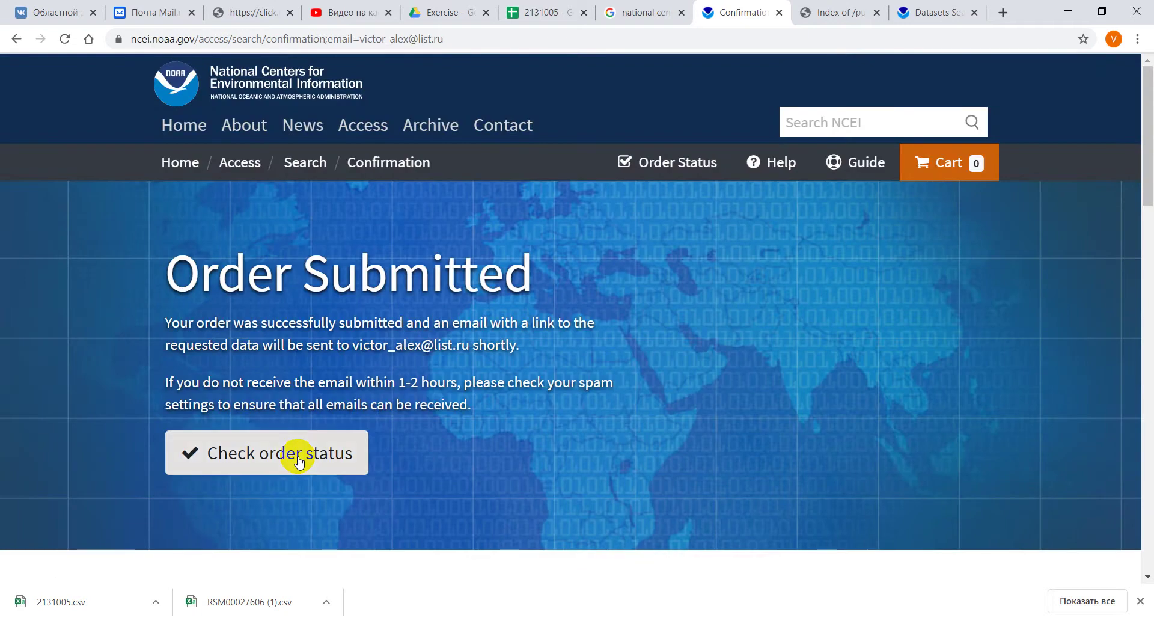
pyautogui.hotkey('alt', 'Left')
pyautogui.click(720, 355)
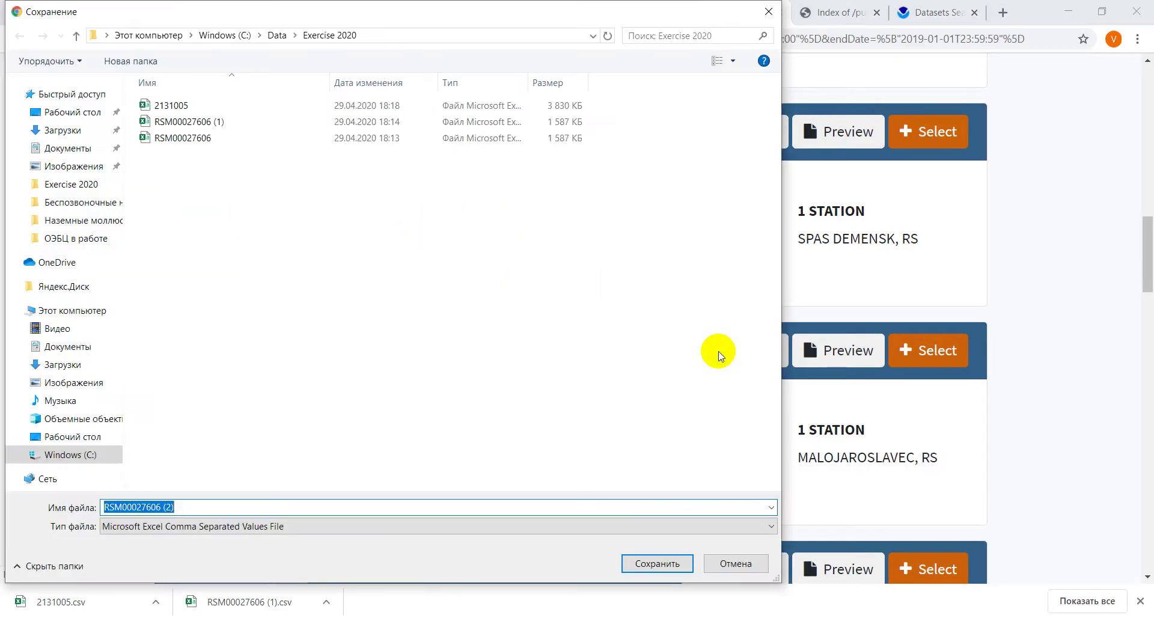
pyautogui.click(736, 565)
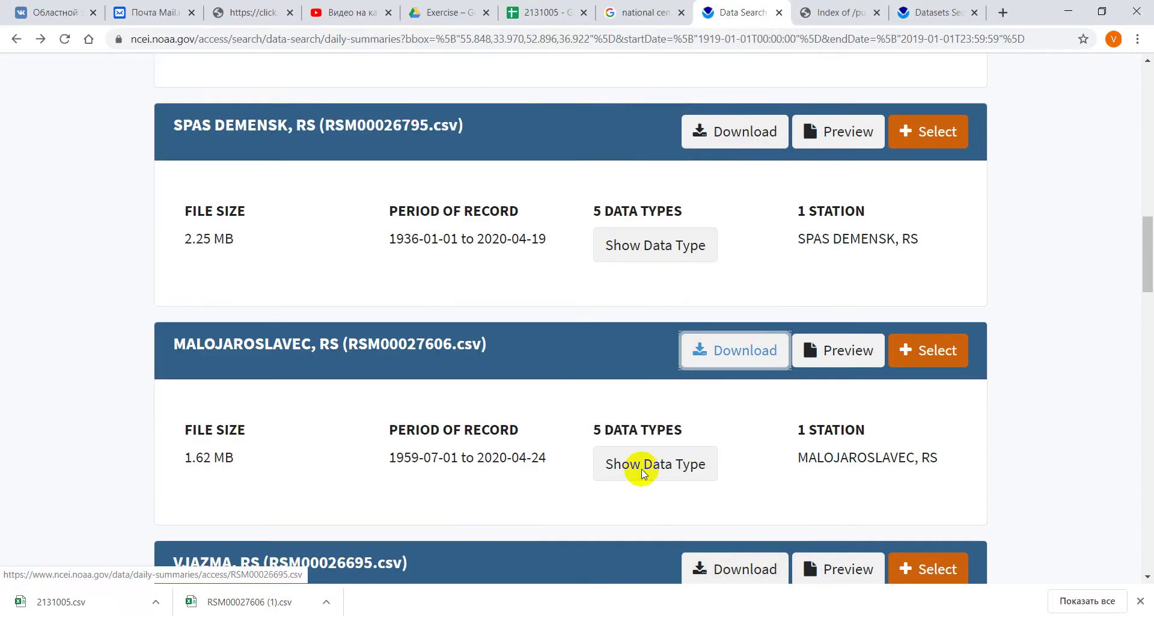
pyautogui.click(558, 11)
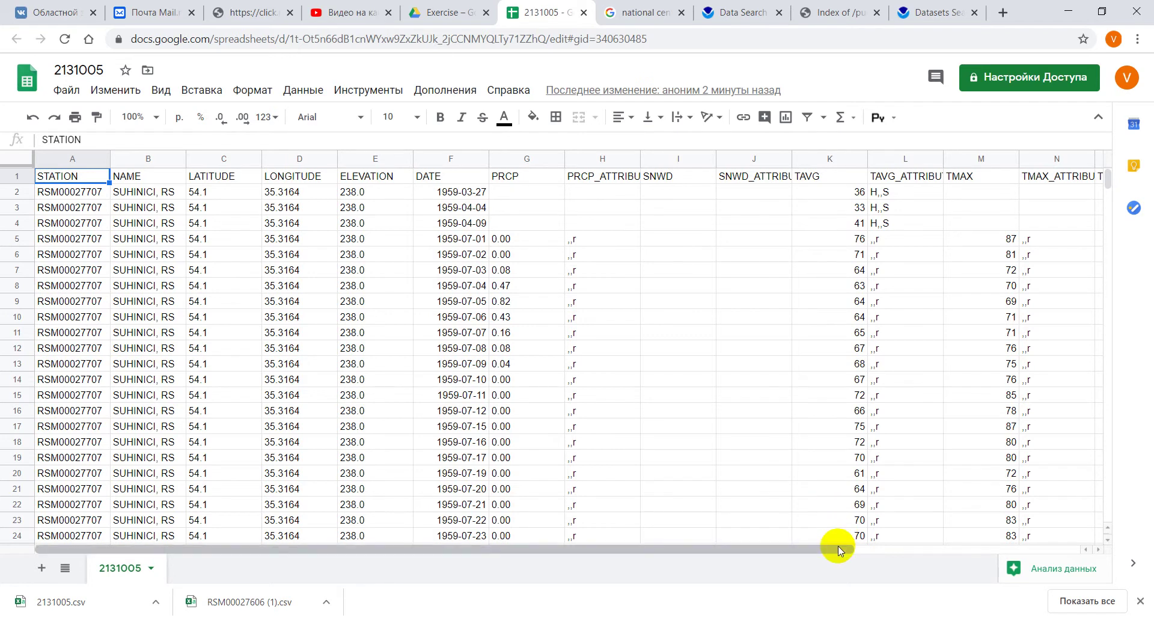
pyautogui.moveTo(838, 548); pyautogui.dragTo(1017, 562)
pyautogui.scroll(-9, 1011, 535)
pyautogui.scroll(-3, 1011, 536)
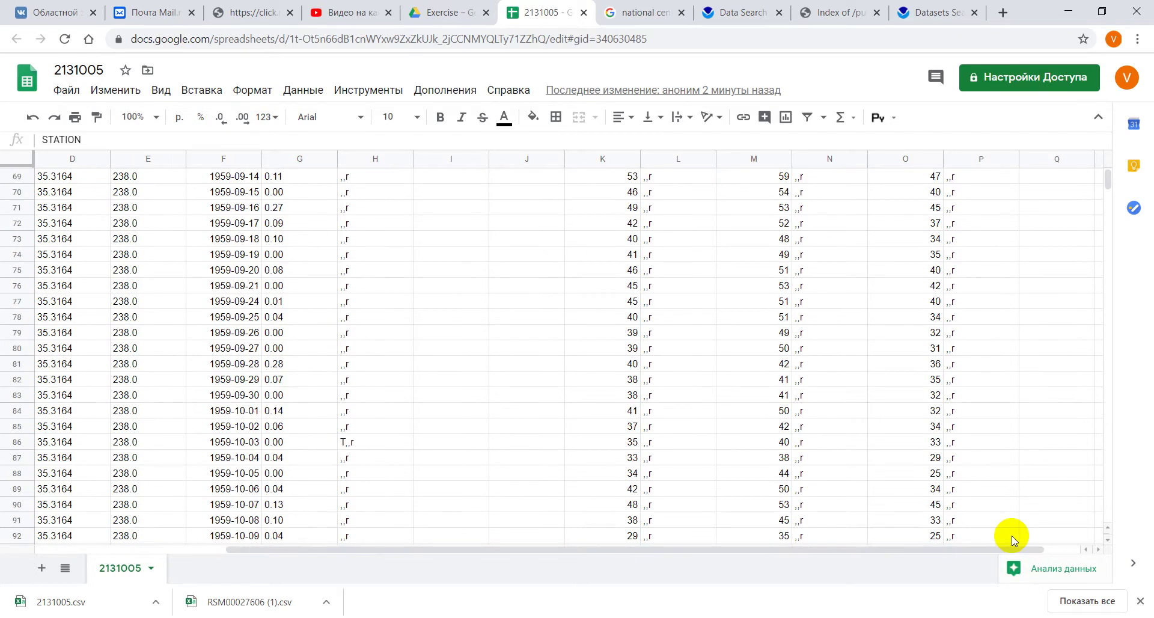
pyautogui.moveTo(1108, 180); pyautogui.dragTo(1127, 107)
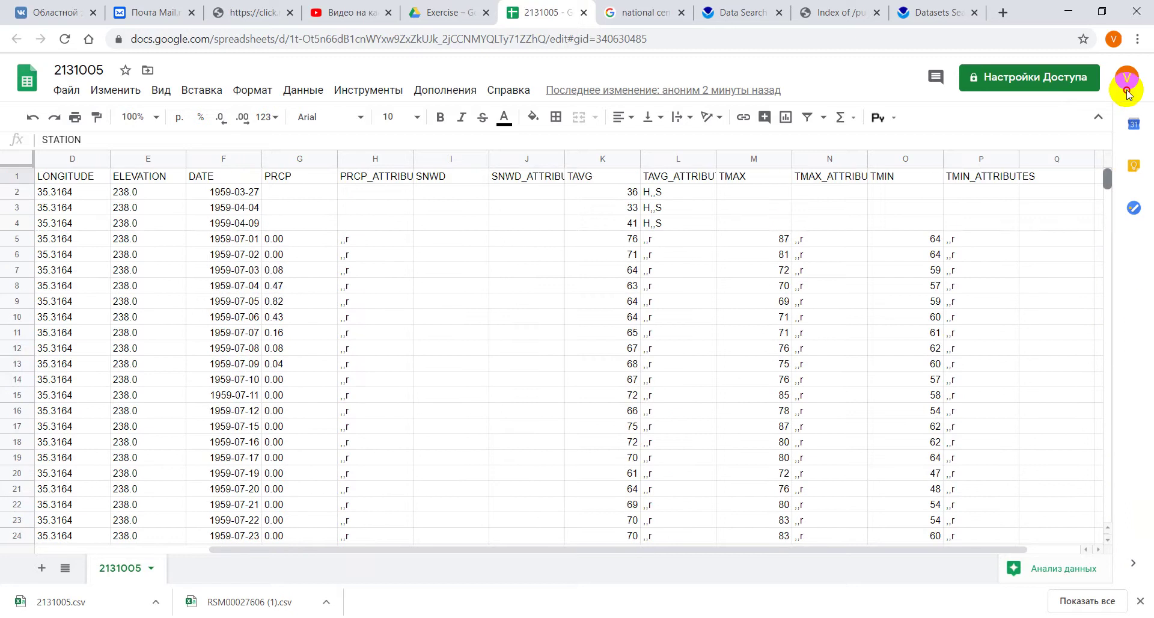